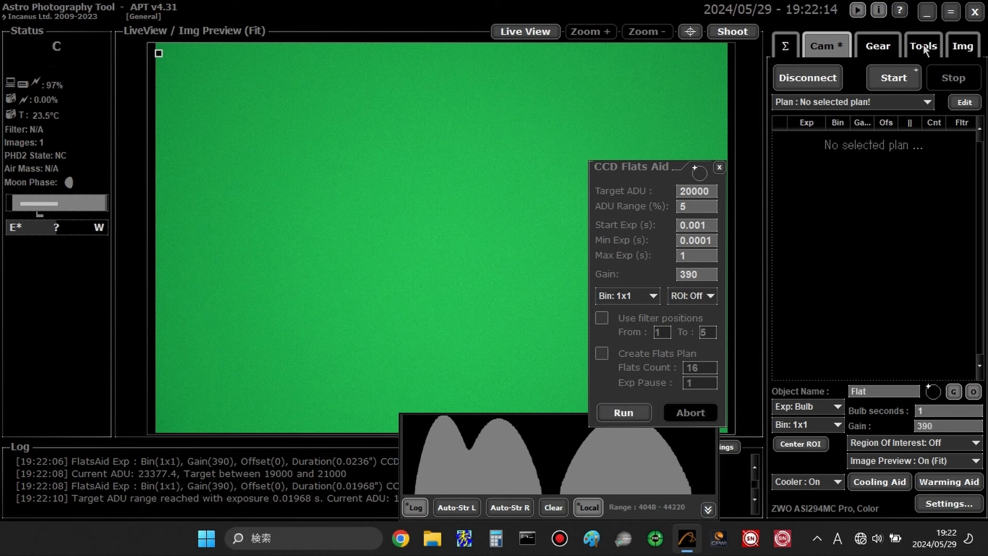
# Close the CCD Flats Aid and load the F294 flat frame plan
pyautogui.click(921, 102)
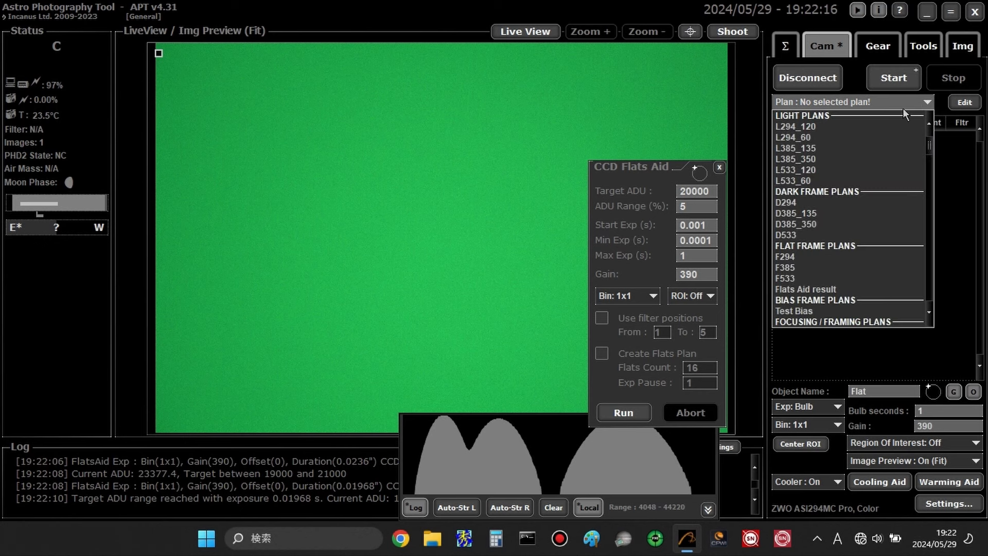
pyautogui.click(721, 167)
pyautogui.click(720, 167)
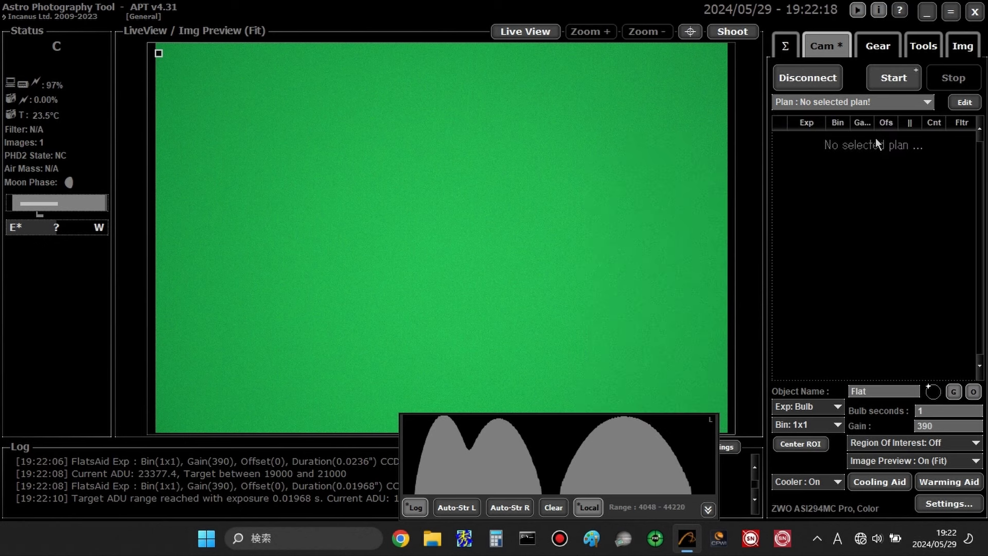
pyautogui.click(921, 102)
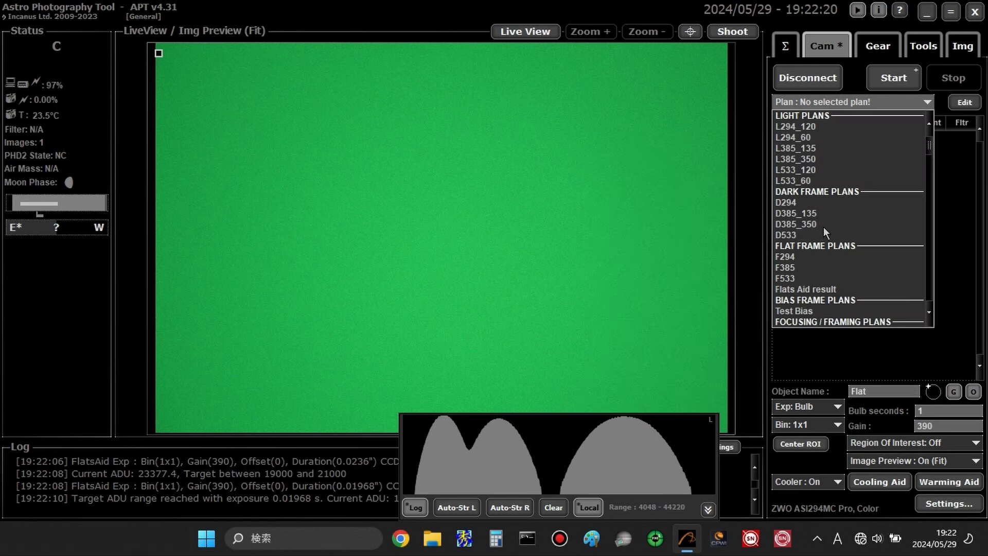
pyautogui.click(784, 256)
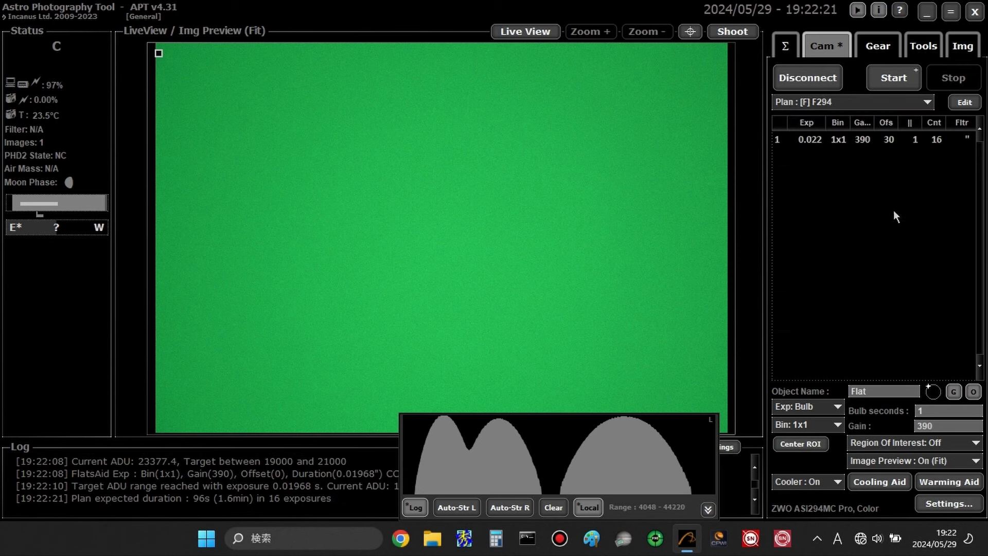
# Update the F294 plan's exposure to 0.01968 s and save the plan
pyautogui.click(960, 102)
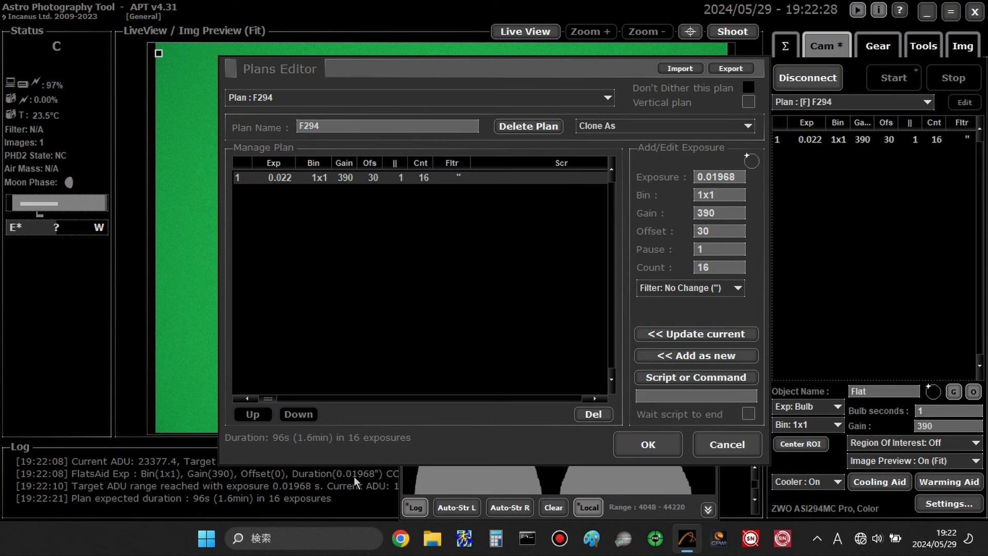
pyautogui.click(671, 334)
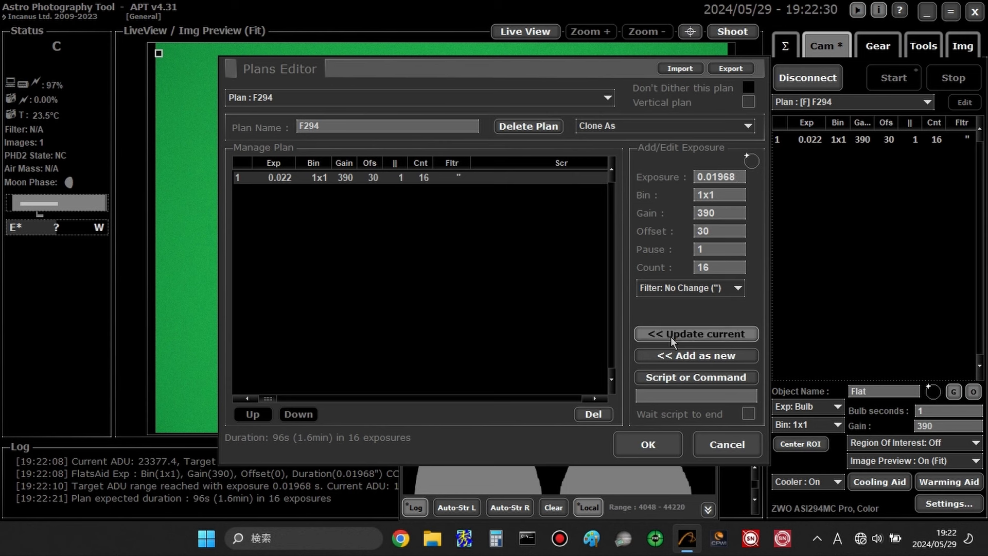
pyautogui.click(654, 449)
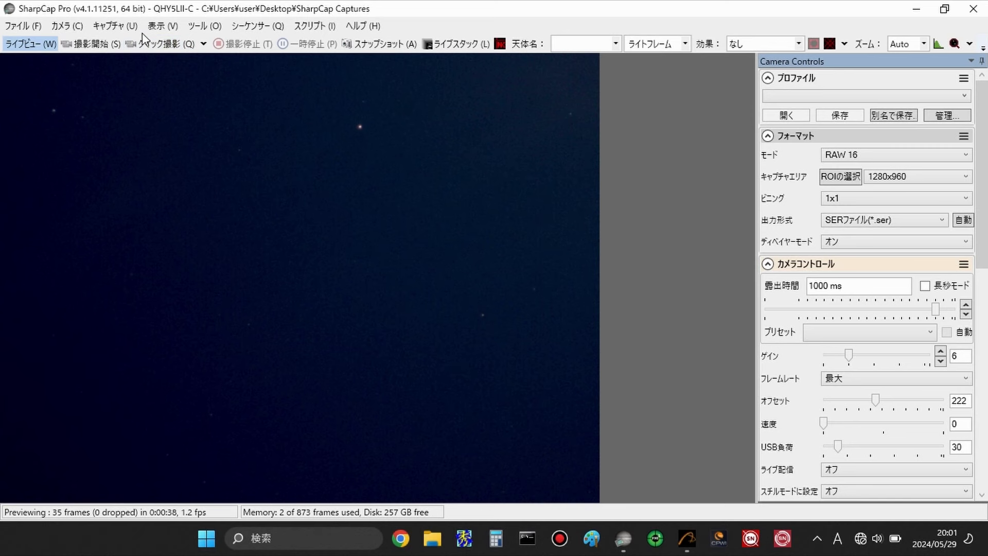
# Start SharpCap's Polar Align routine and proceed past its introduction
pyautogui.click(204, 26)
pyautogui.click(248, 76)
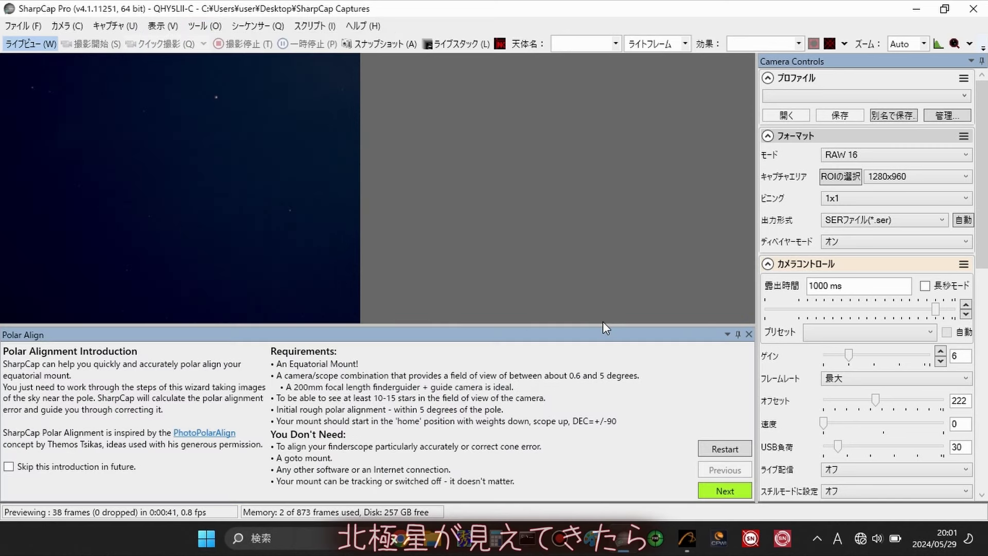
pyautogui.click(702, 492)
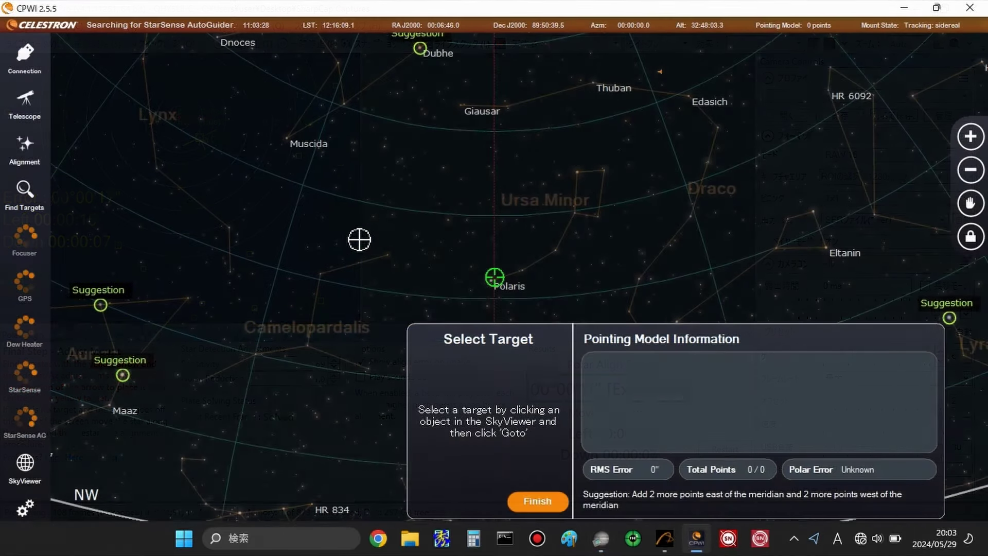
# In CPWI, choose Capella as the alignment target and slew the mount to it
pyautogui.scroll(-3, 360, 236)
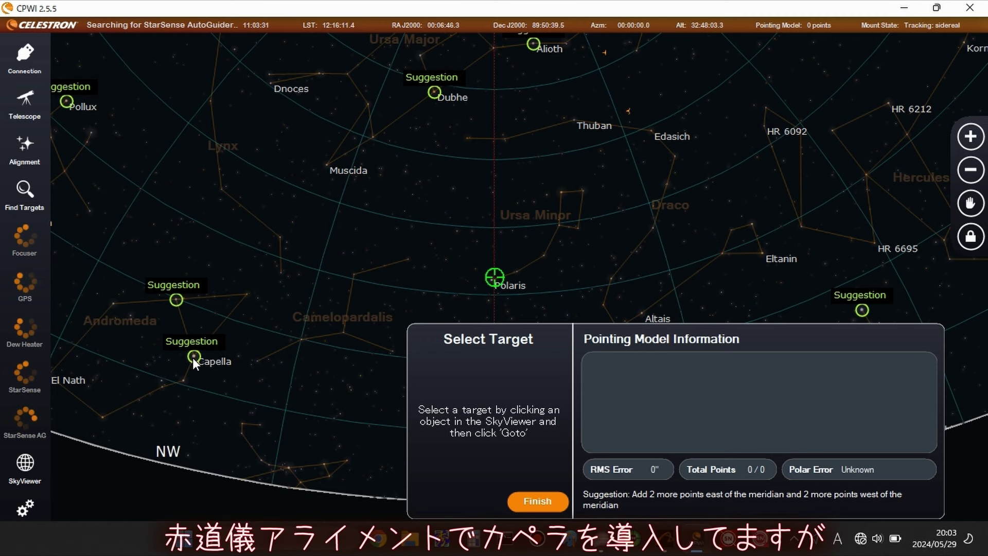
pyautogui.click(193, 357)
pyautogui.click(450, 501)
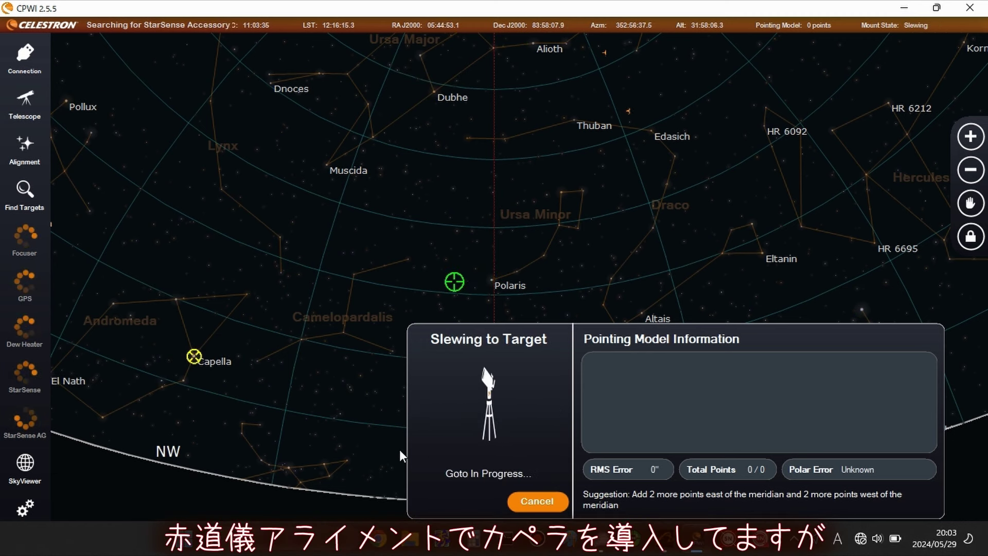
# Switch to SharpCap, lower the camera gain to 6, and slew the mount to centre Capella on the reticle
pyautogui.moveTo(600, 550)
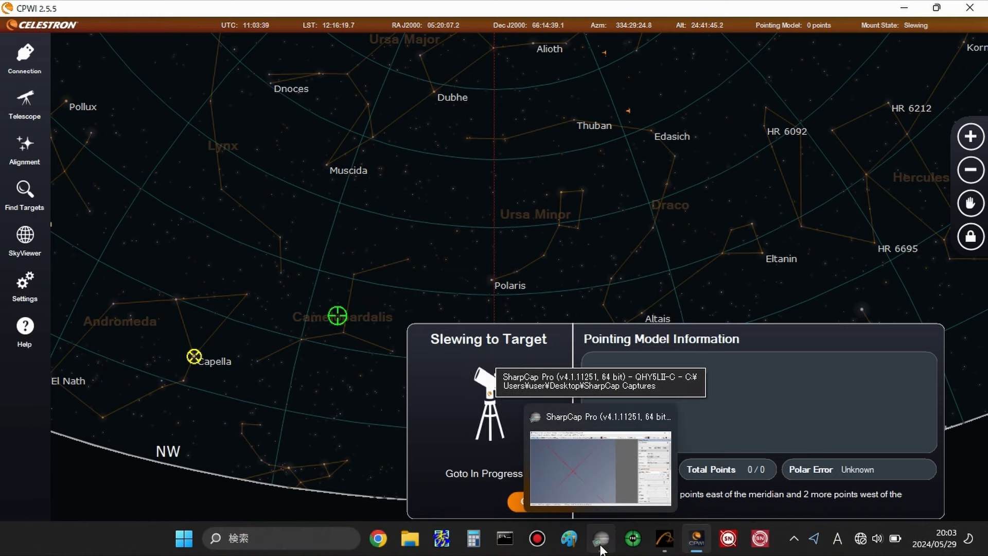
pyautogui.click(599, 545)
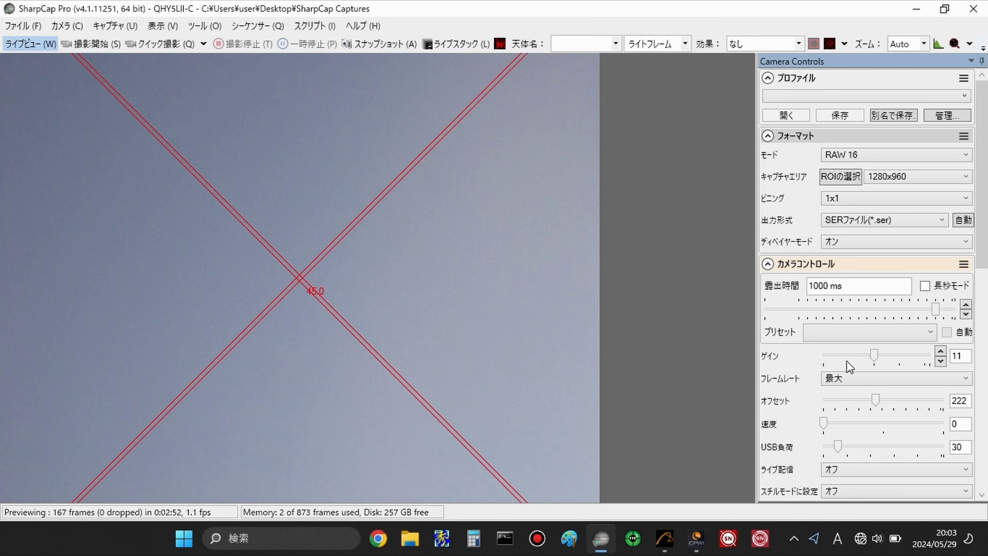
pyautogui.click(847, 361)
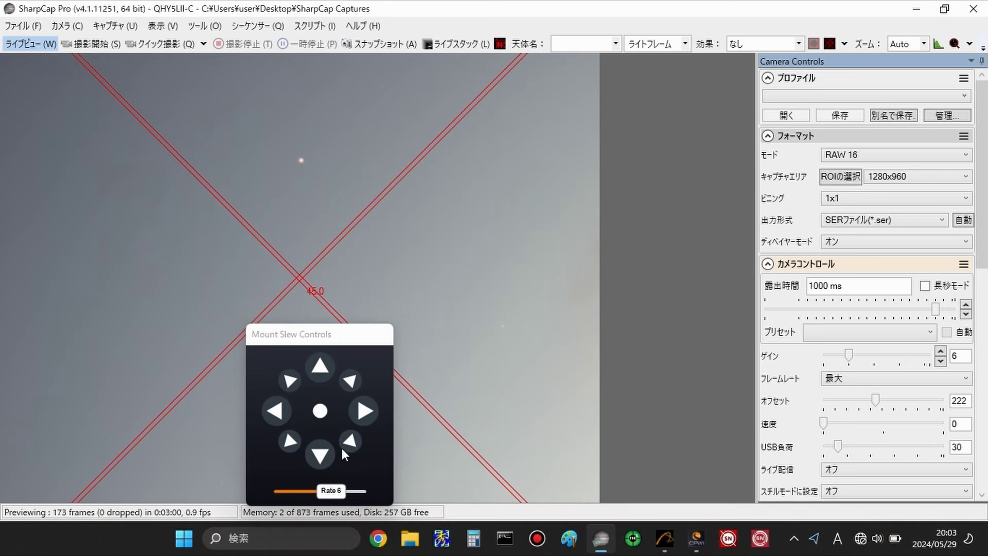
pyautogui.click(319, 454)
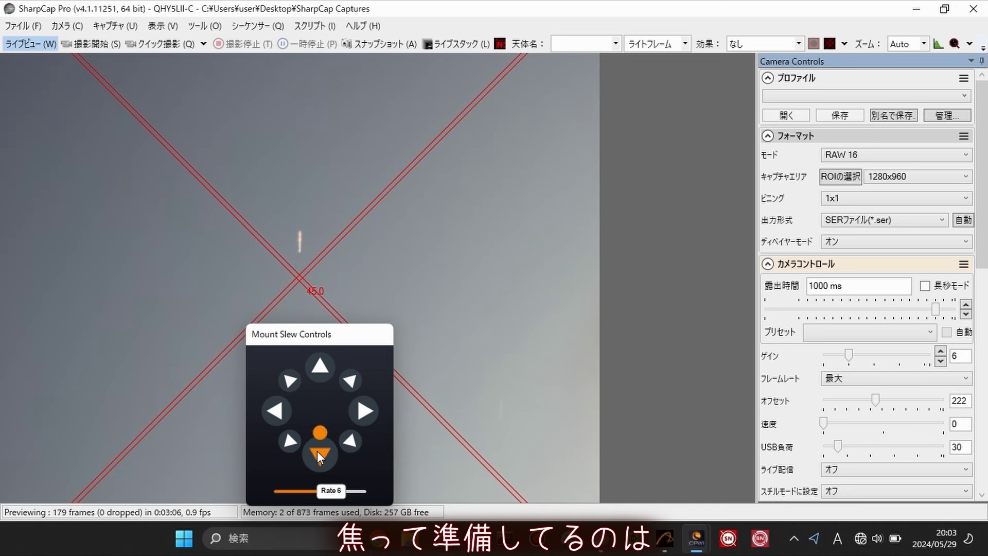
pyautogui.click(319, 455)
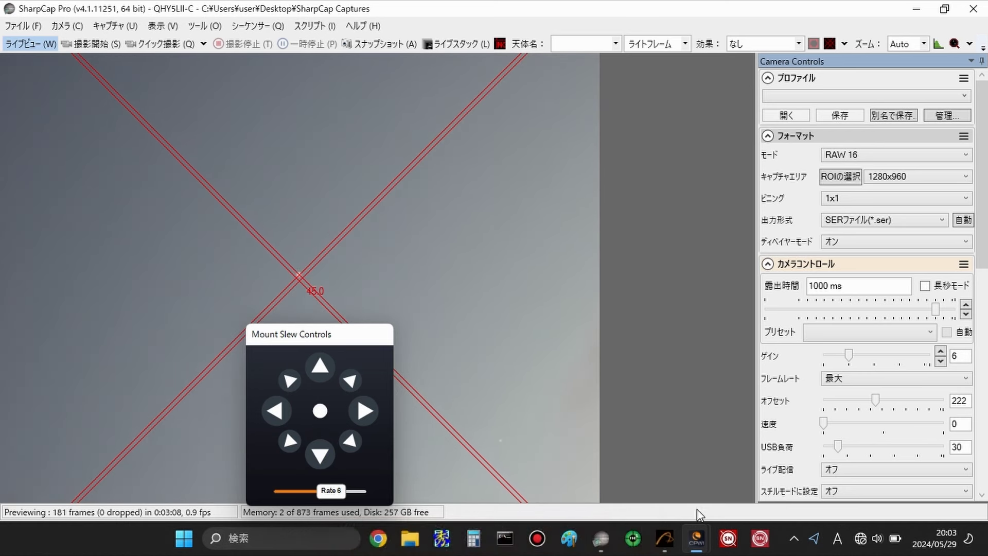
# Switch to APT, remove the histogram stretch from the live view, and display the crosshair
pyautogui.click(664, 537)
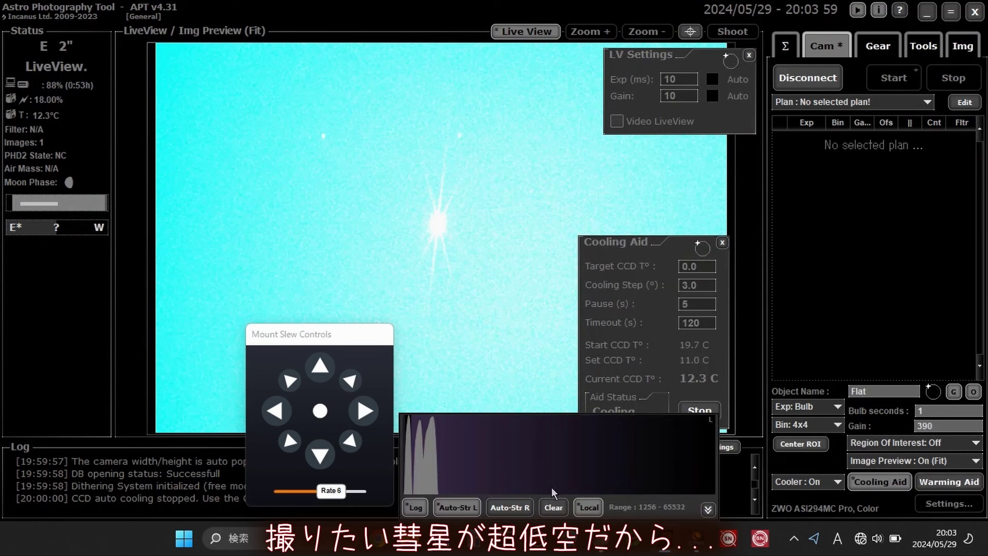
pyautogui.click(554, 509)
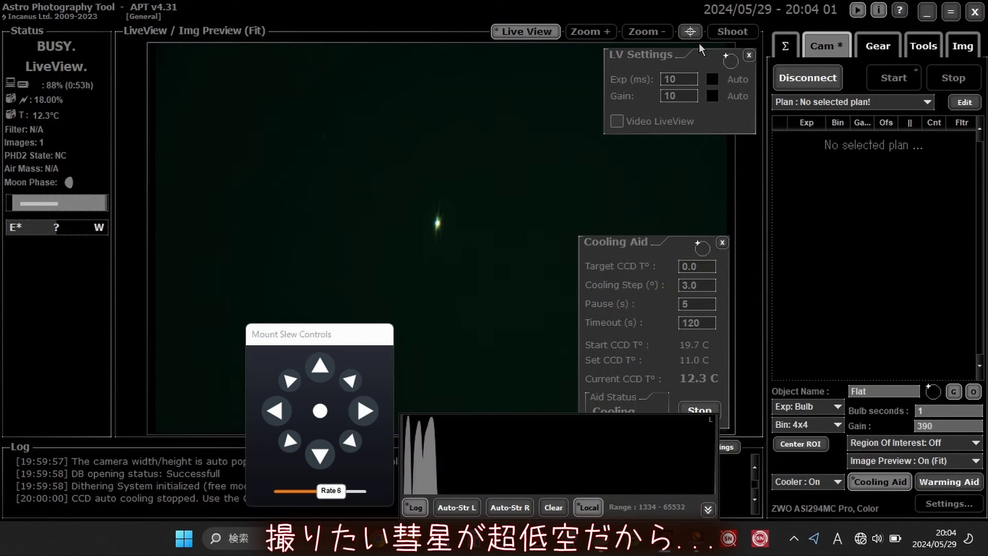
pyautogui.click(690, 31)
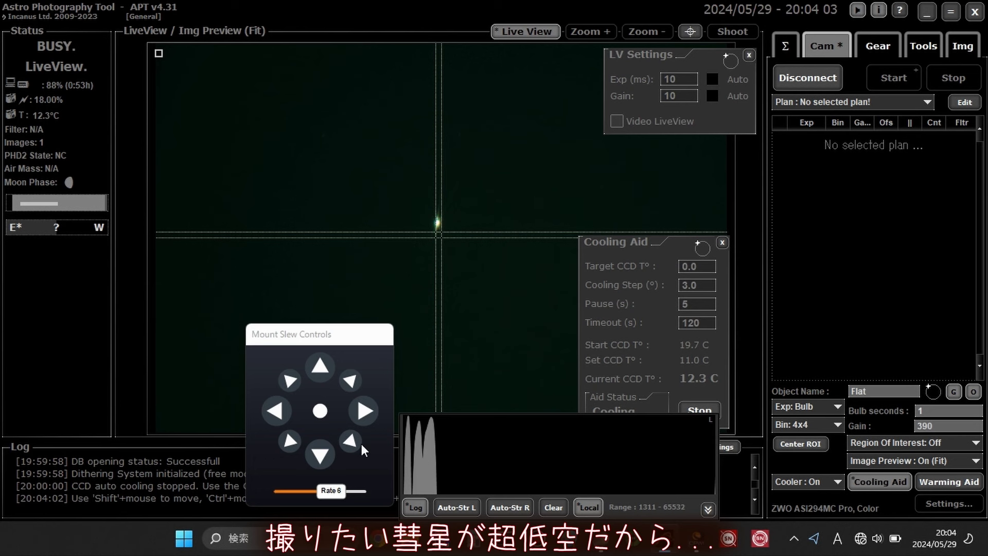
# Set the mount slew rate to 5 and nudge the mount to centre Capella on the live-view crosshair
pyautogui.moveTo(332, 491); pyautogui.dragTo(320, 492)
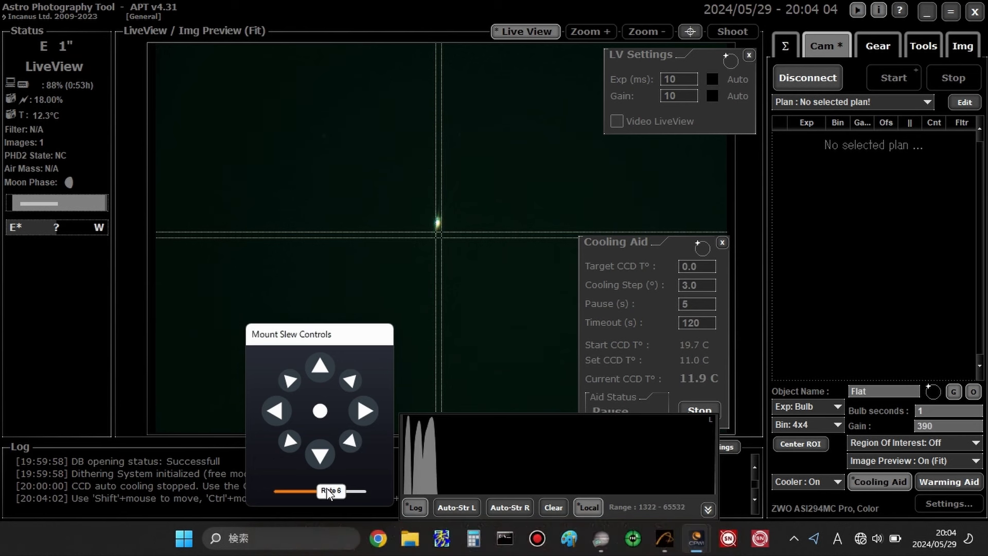
pyautogui.click(319, 455)
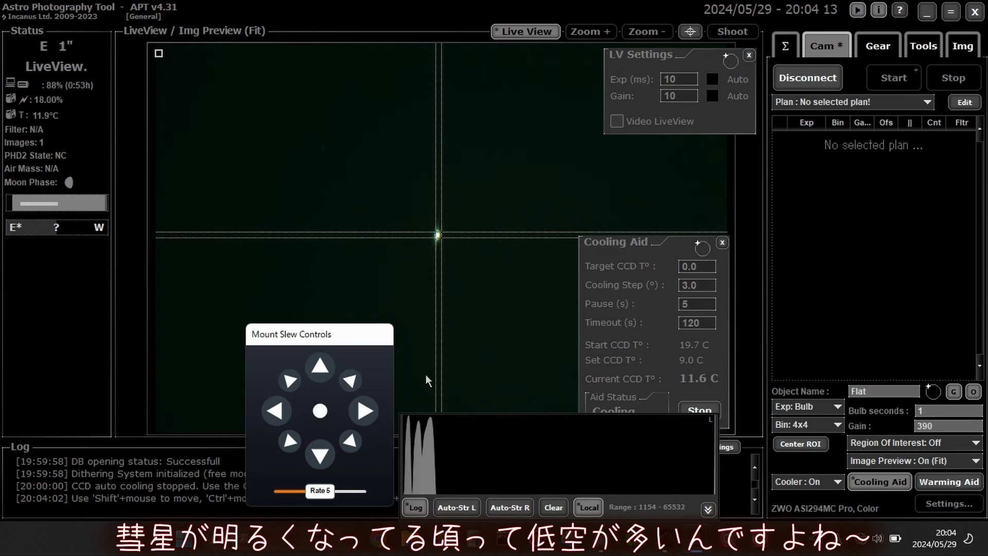
pyautogui.click(278, 409)
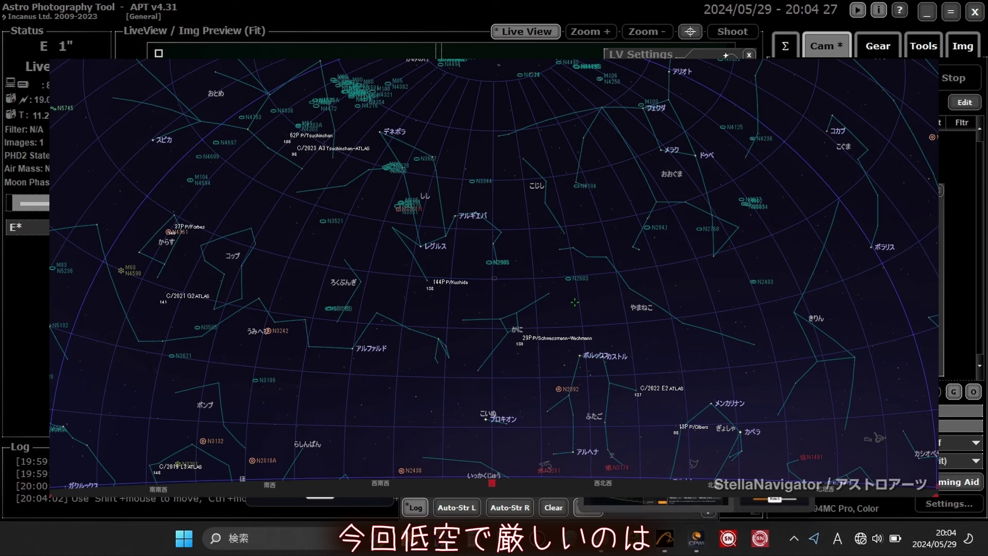
# Switch to CPWI, slew the mount to Regulus as the next alignment target, and bring up SharpCap
pyautogui.click(697, 538)
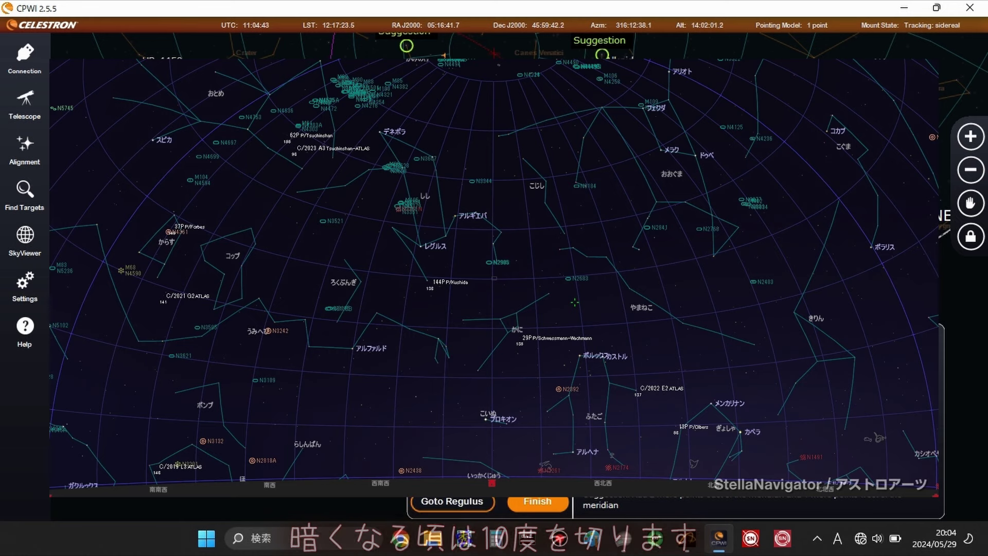
pyautogui.click(437, 503)
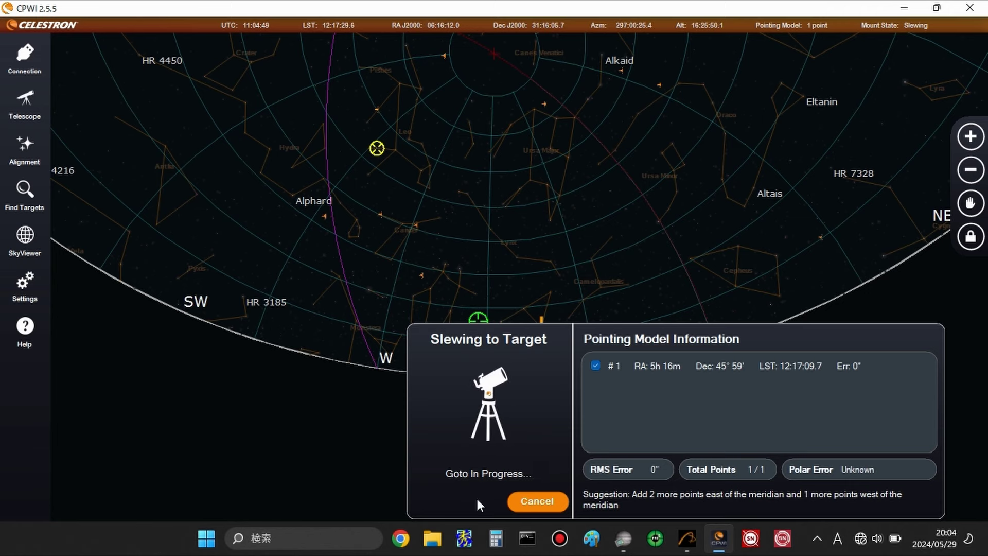
pyautogui.click(623, 538)
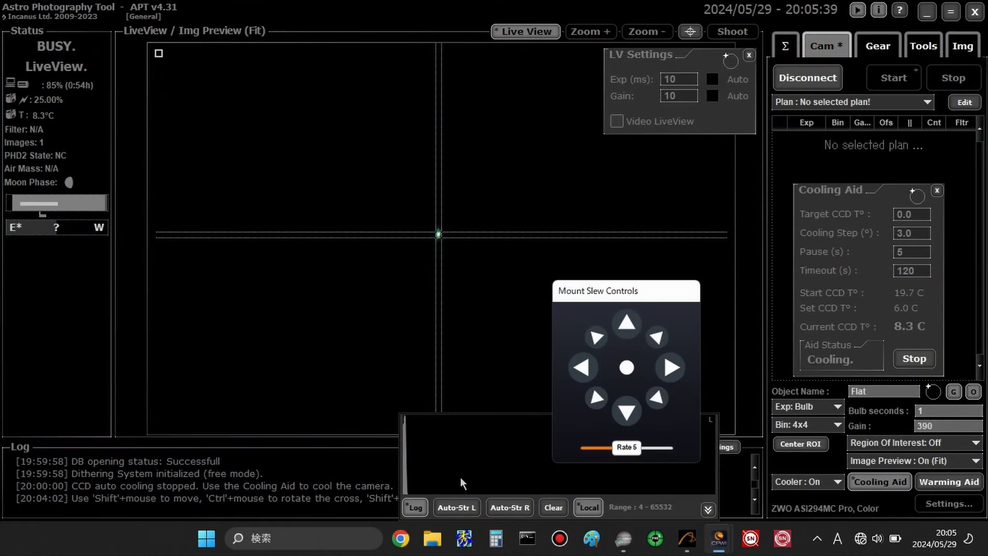
# In APT, apply the left auto-stretch to the live view and set the camera binning to 1x1
pyautogui.click(457, 507)
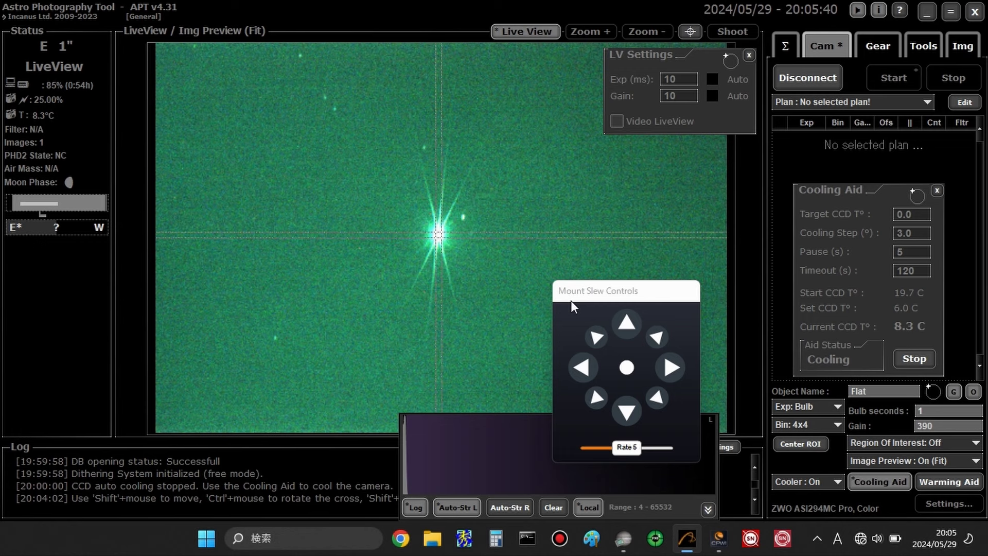
pyautogui.click(813, 423)
pyautogui.click(793, 448)
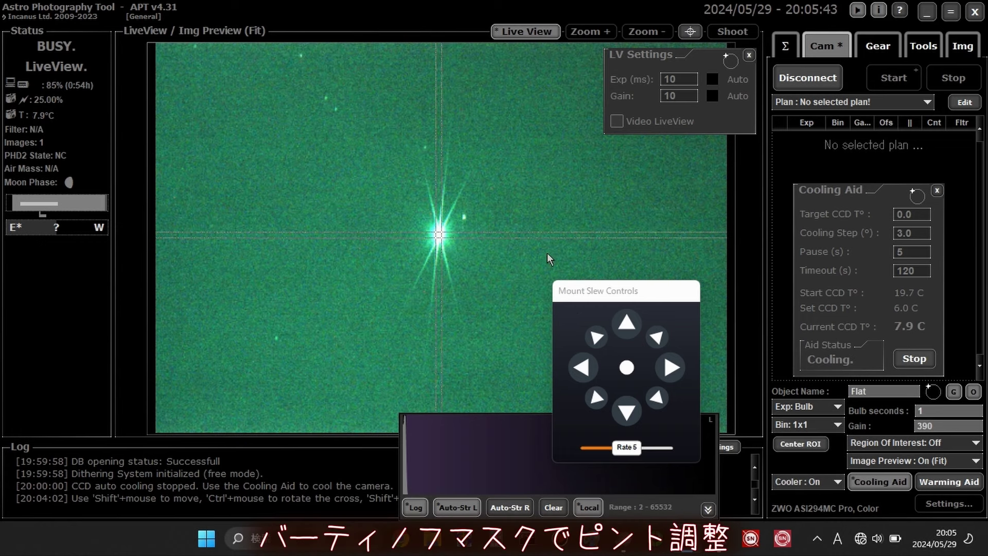
# Clear the slew controls and crosshair from the star, and place the x3 Magnifier over its upper diffraction spikes to check focus
pyautogui.moveTo(608, 289); pyautogui.dragTo(741, 248)
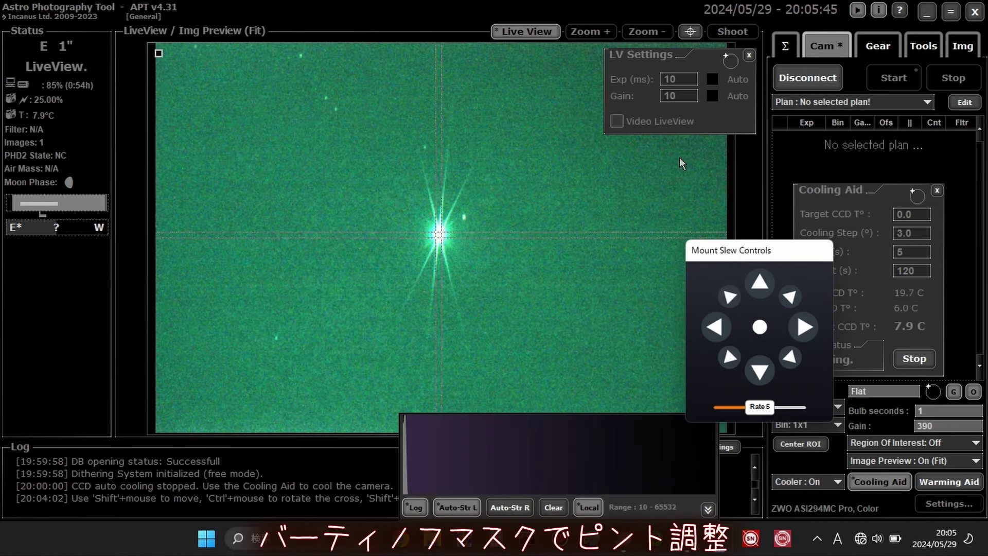
pyautogui.click(690, 31)
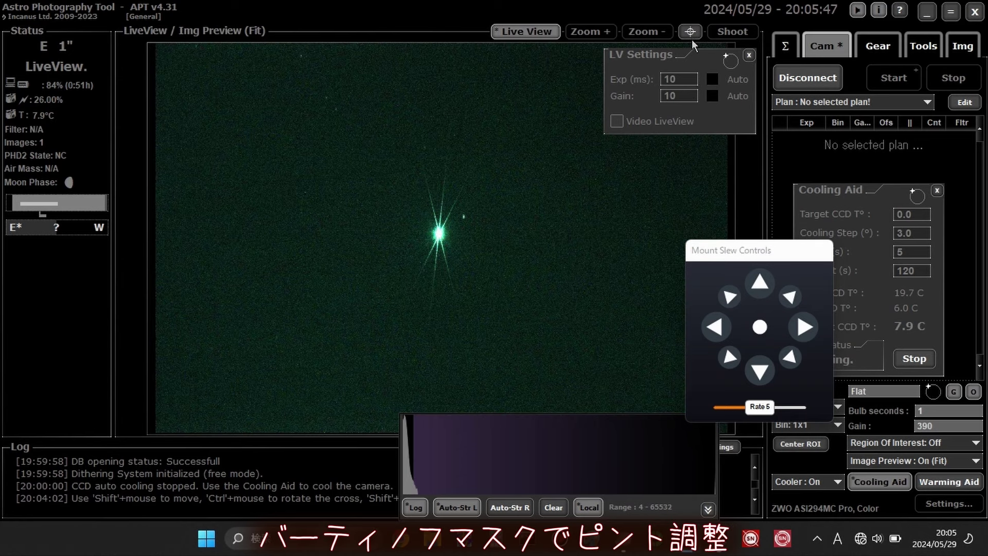
pyautogui.click(923, 46)
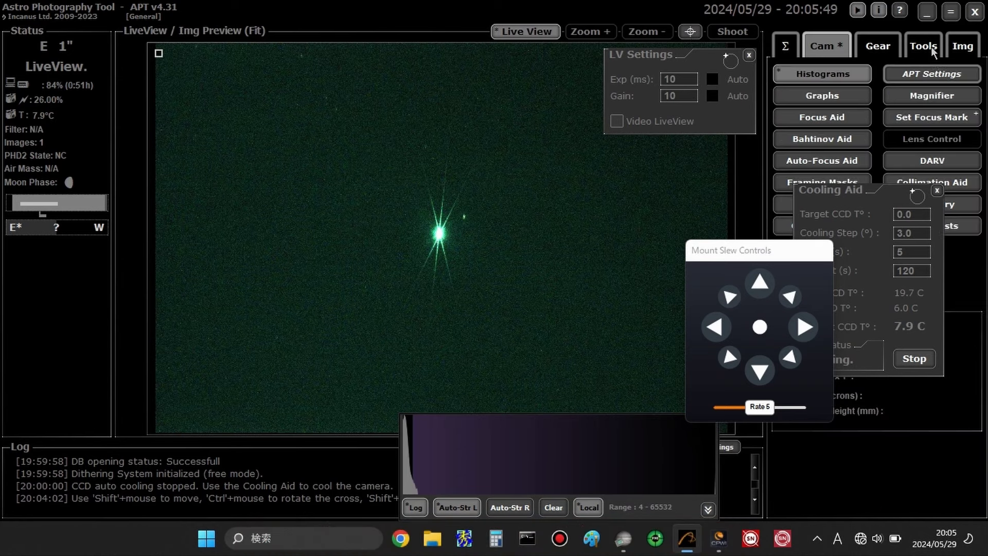
pyautogui.click(932, 97)
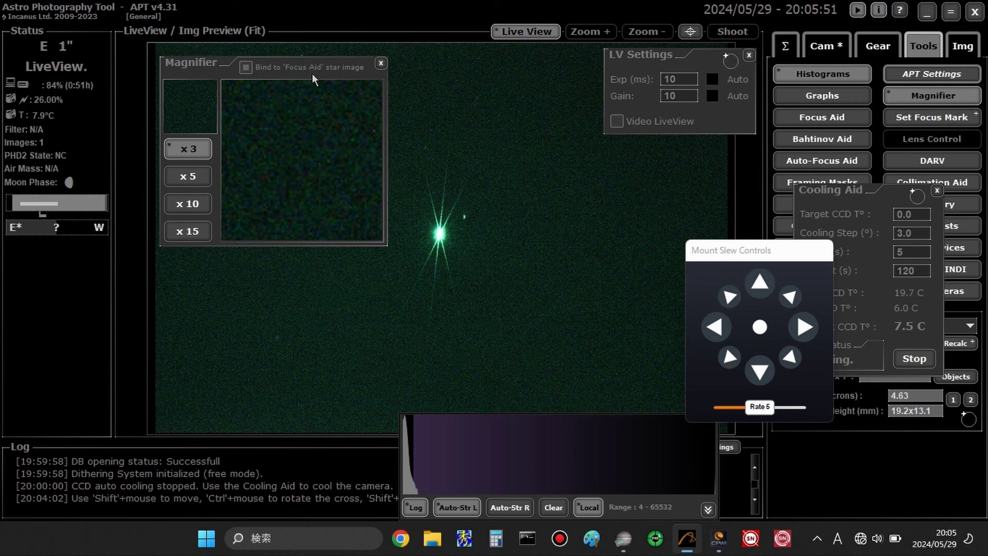
pyautogui.moveTo(312, 78); pyautogui.dragTo(555, 168)
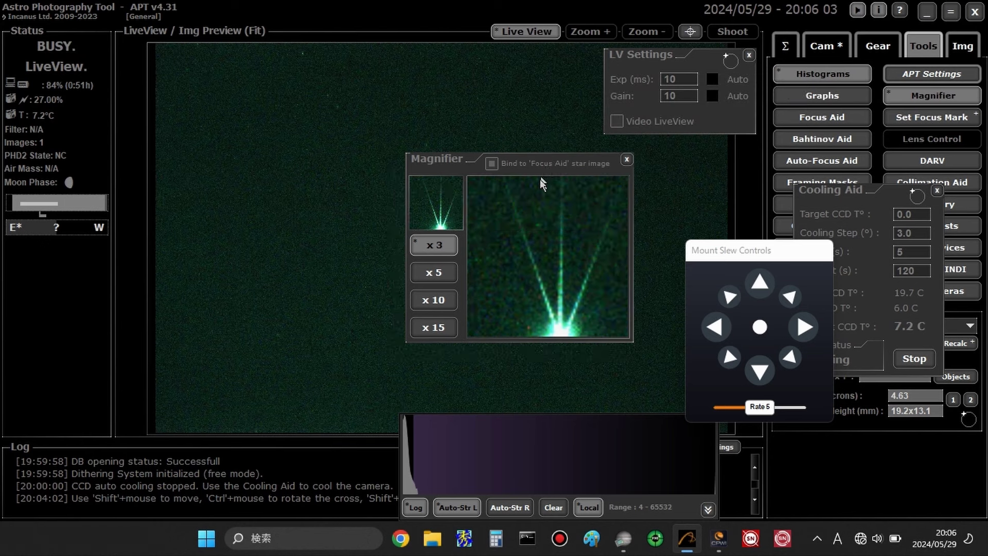
pyautogui.moveTo(548, 162)
pyautogui.mouseDown()
pyautogui.moveTo(549, 174)
pyautogui.moveTo(552, 166)
pyautogui.mouseUp()
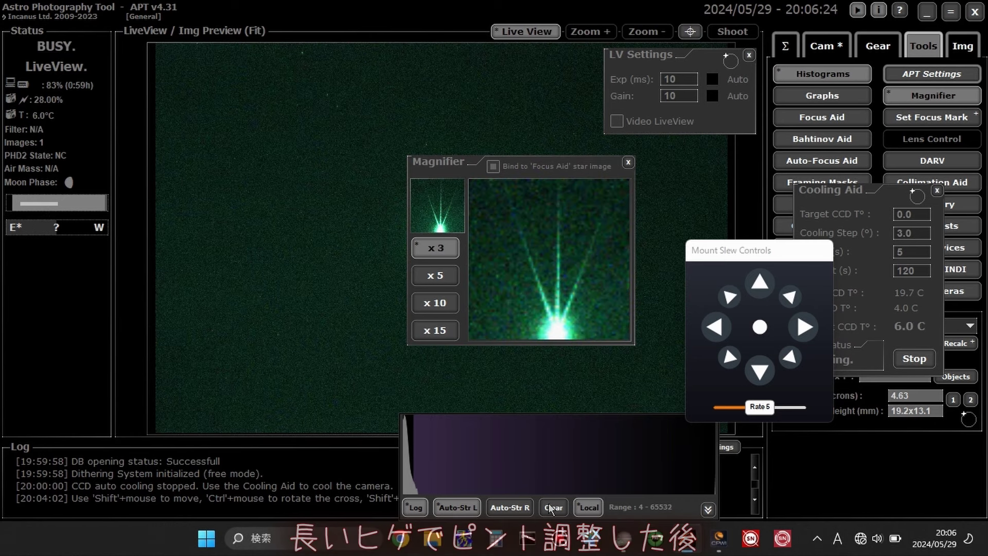
# Turn off the left auto-stretch and place the Magnifier over the star's core to examine the focus dots
pyautogui.click(457, 508)
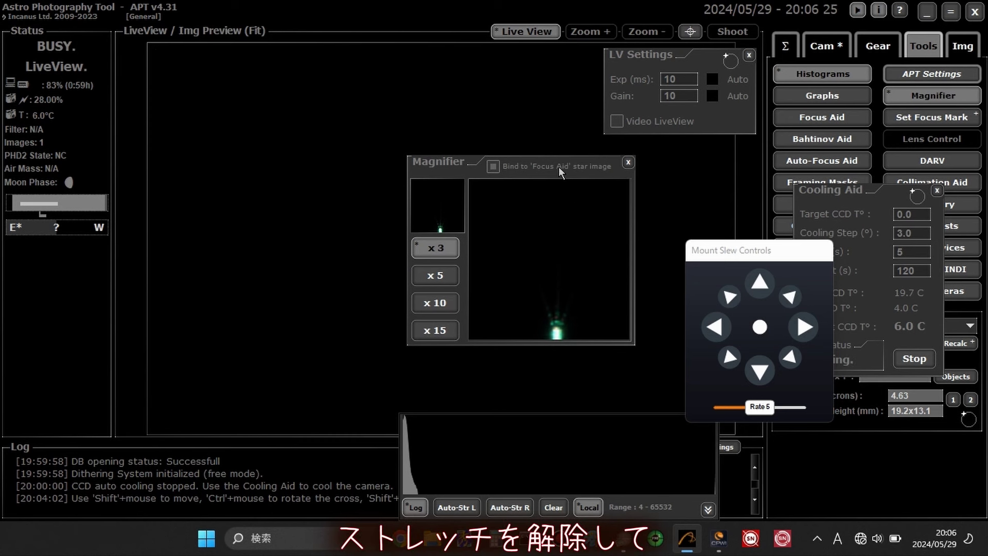
pyautogui.moveTo(557, 166); pyautogui.dragTo(560, 188)
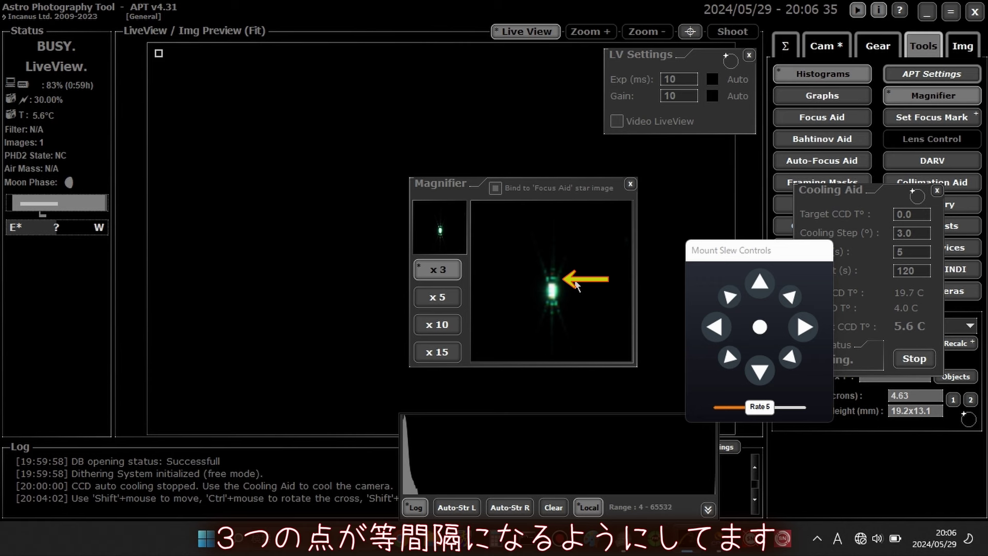
# Inspect the star with the left auto-stretch, switch to the right auto-stretch, and re-examine its core in the Magnifier at x5
pyautogui.click(471, 509)
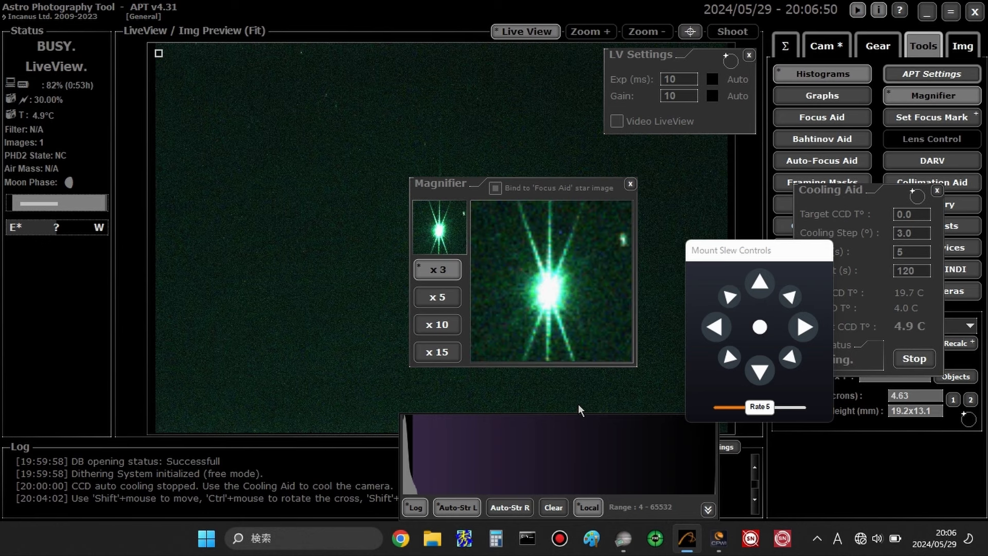
pyautogui.click(508, 511)
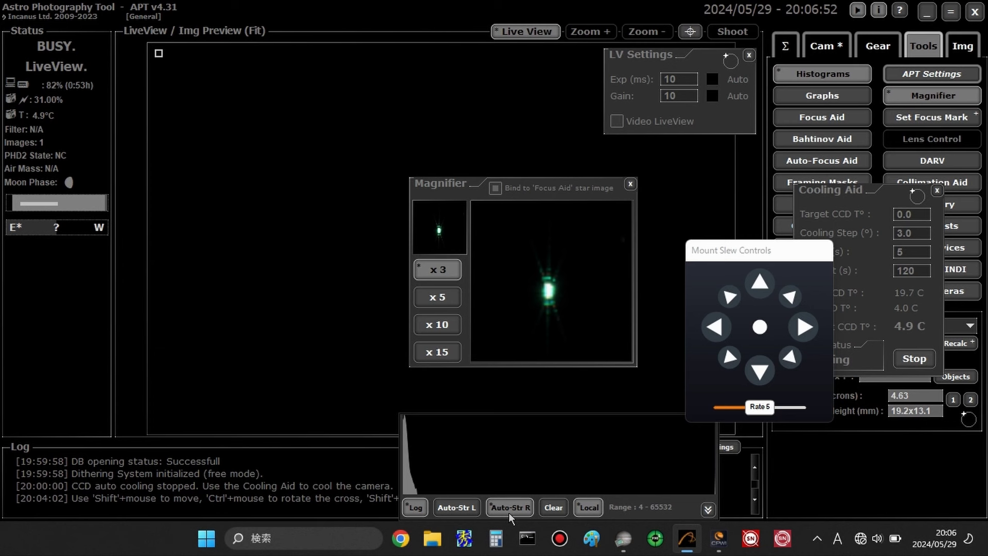
pyautogui.click(437, 296)
pyautogui.moveTo(563, 192)
pyautogui.mouseDown()
pyautogui.moveTo(547, 193)
pyautogui.moveTo(559, 186)
pyautogui.mouseUp()
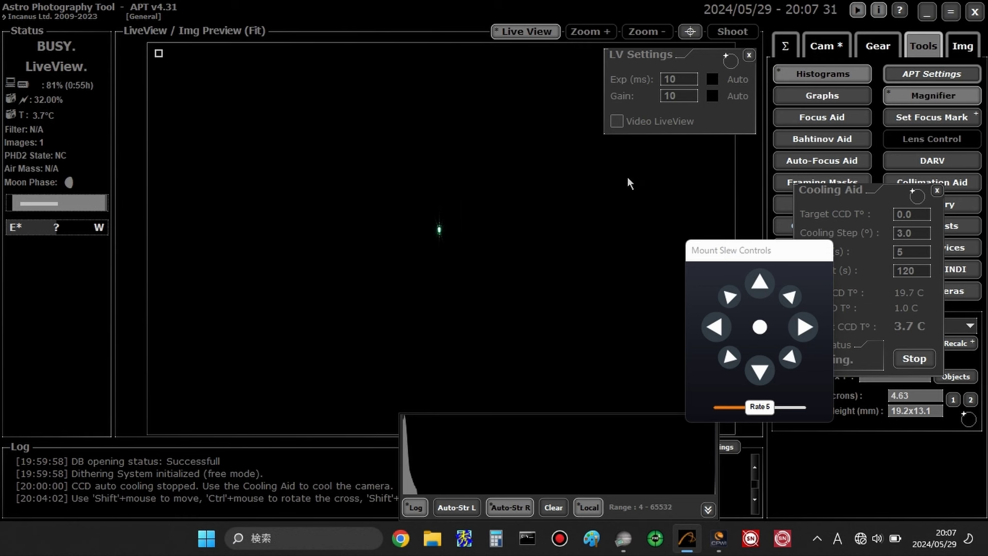
# Close the Magnifier, display the live-view crosshair again, and apply the left auto-stretch
pyautogui.click(627, 179)
pyautogui.click(689, 32)
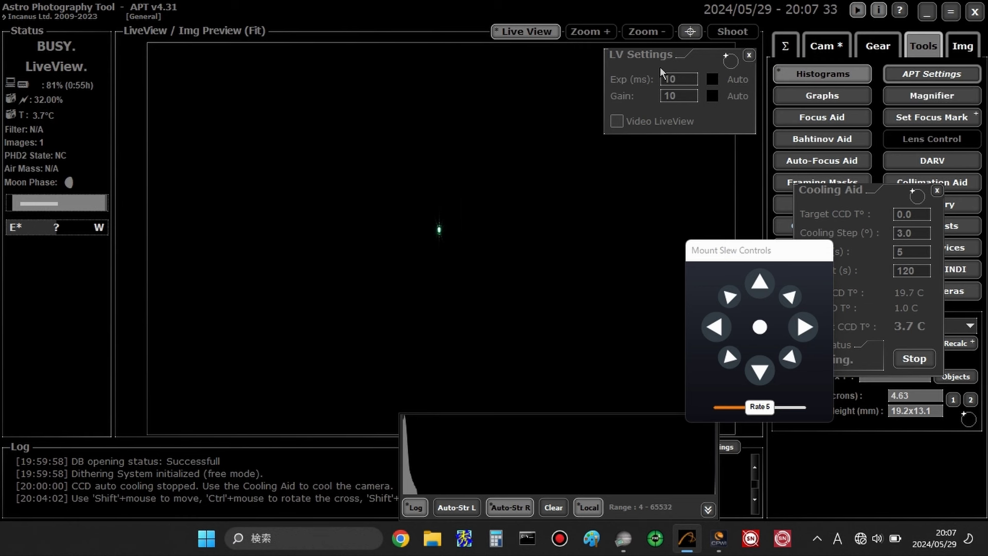
pyautogui.click(443, 506)
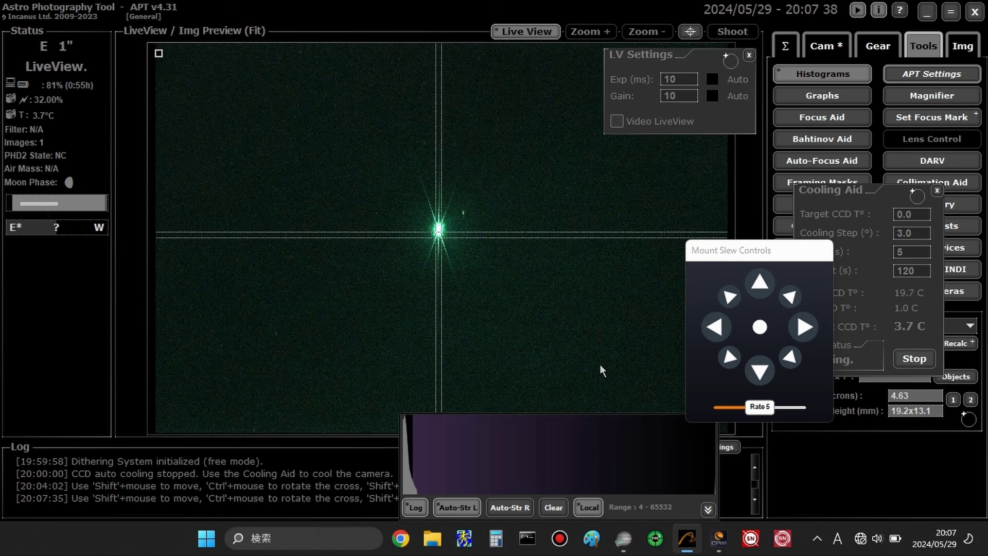